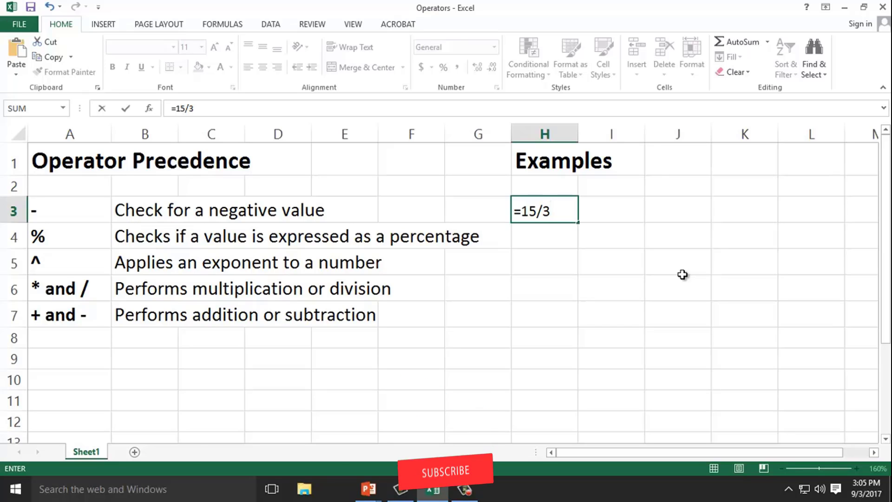
Complete the formula in cell H3 as =15/3*7+4 and reselect the cell
type("*")
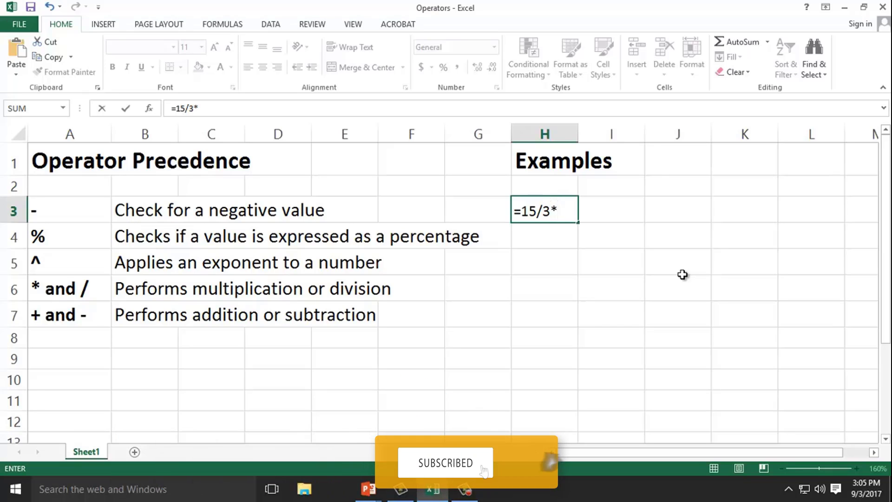
type("7")
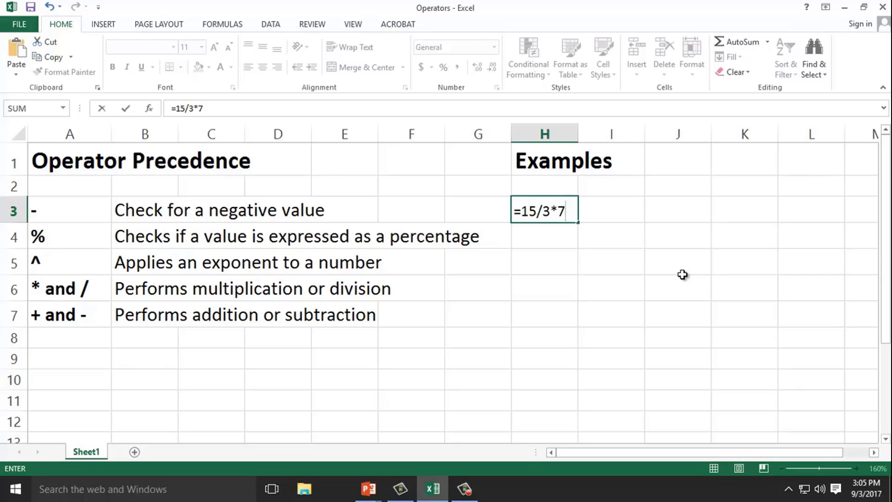
type("+4")
key("Return")
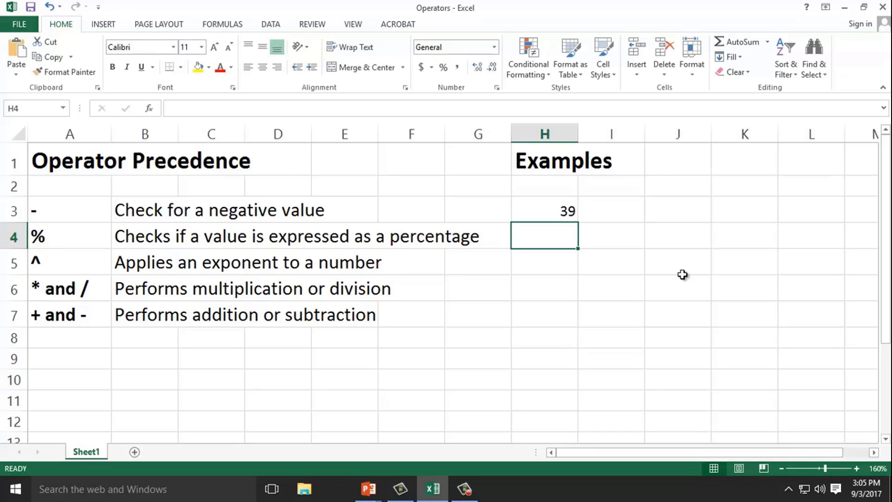
key("Up")
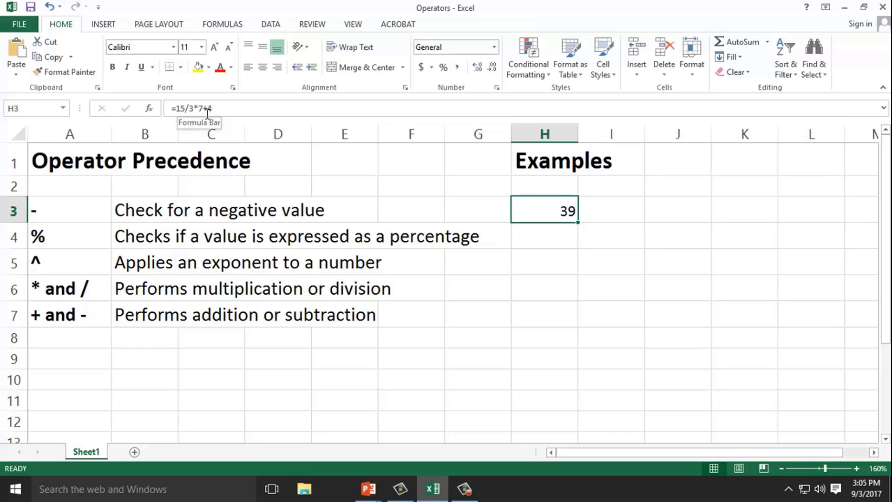
Enclose the 7+4 part of H3's formula in parentheses, making it =15/3*(7+4), and reselect the cell
left_click(549, 237)
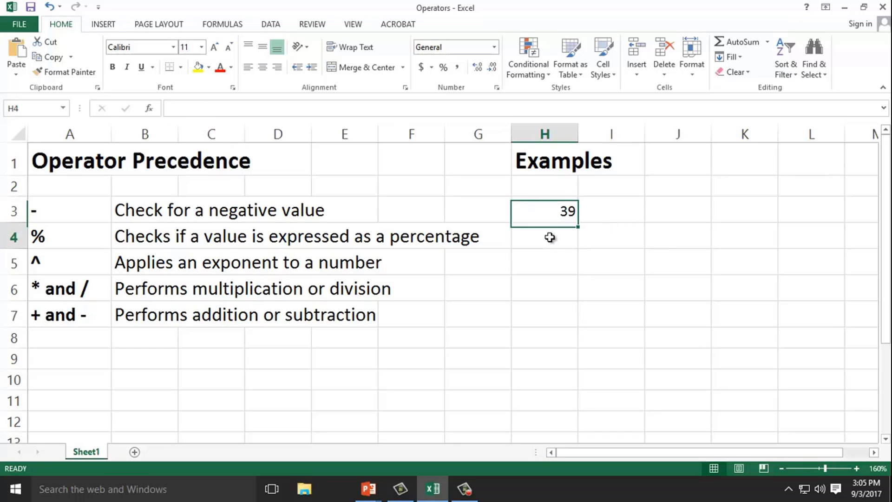
left_click(551, 213)
left_click(547, 226)
left_click(546, 209)
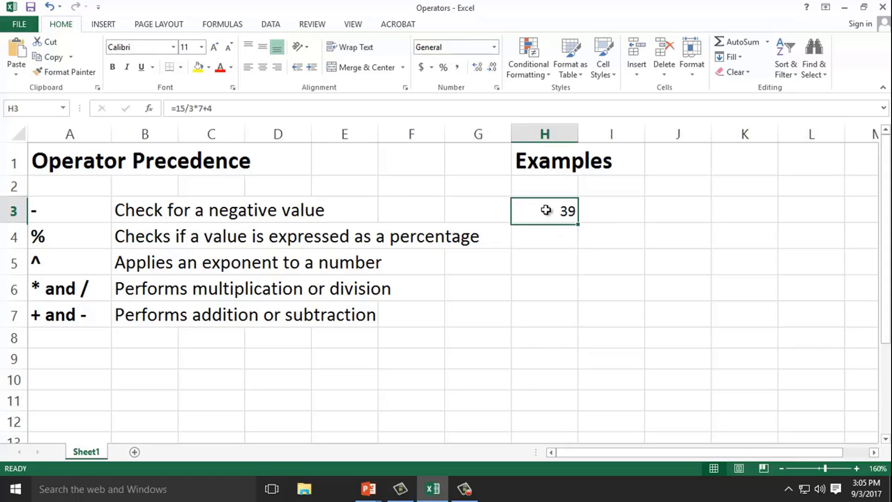
double_click(546, 210)
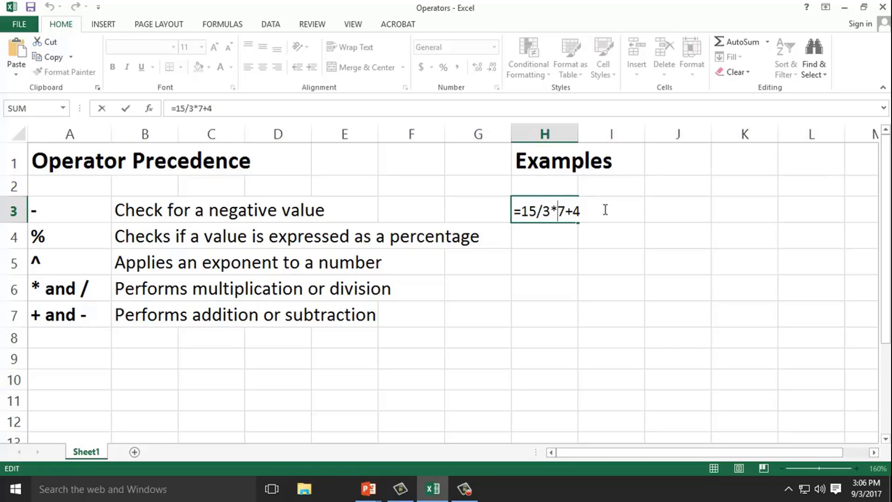
type("(")
key("End")
type(")")
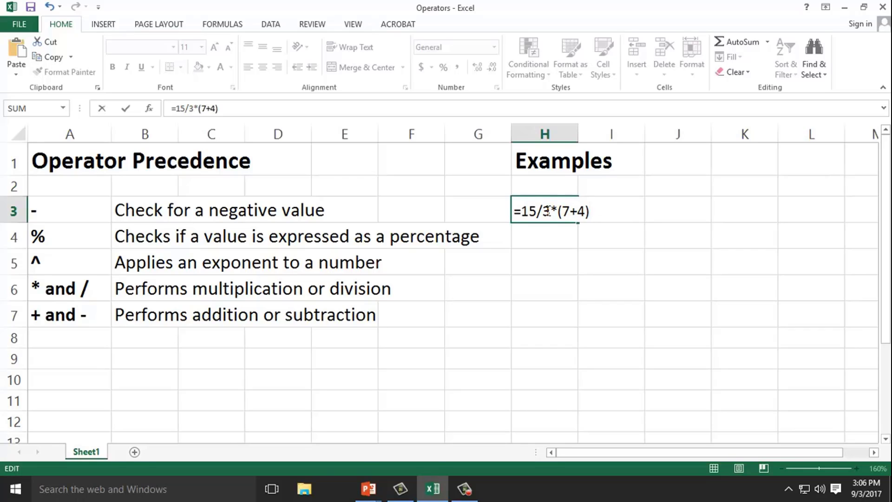
left_click(539, 237)
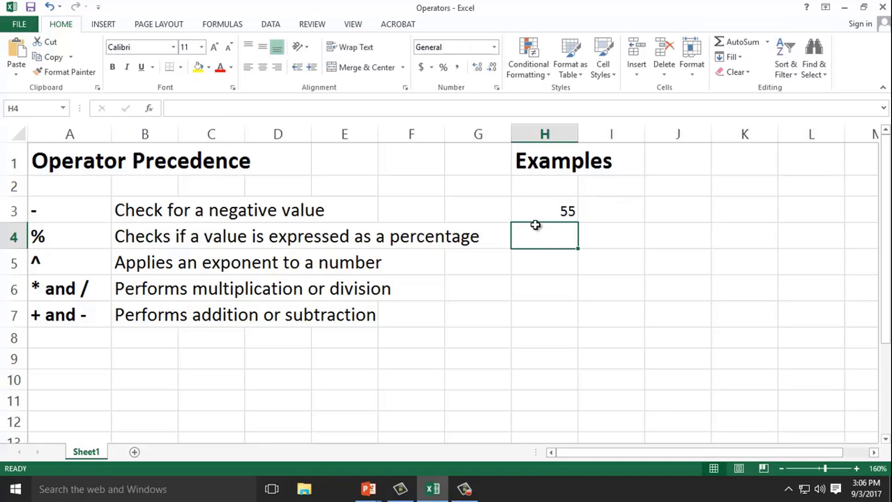
left_click(538, 214)
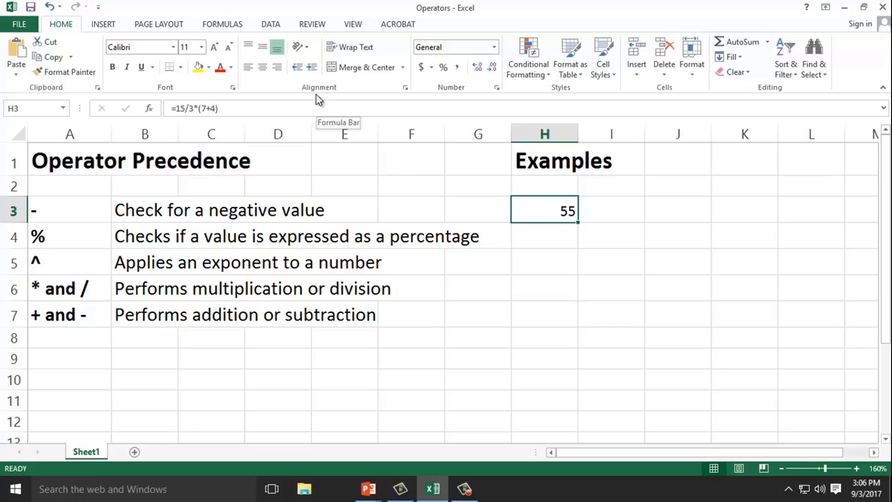
Enter the comparison formula =15<10 in cell H4 and reselect the cell
left_click(557, 243)
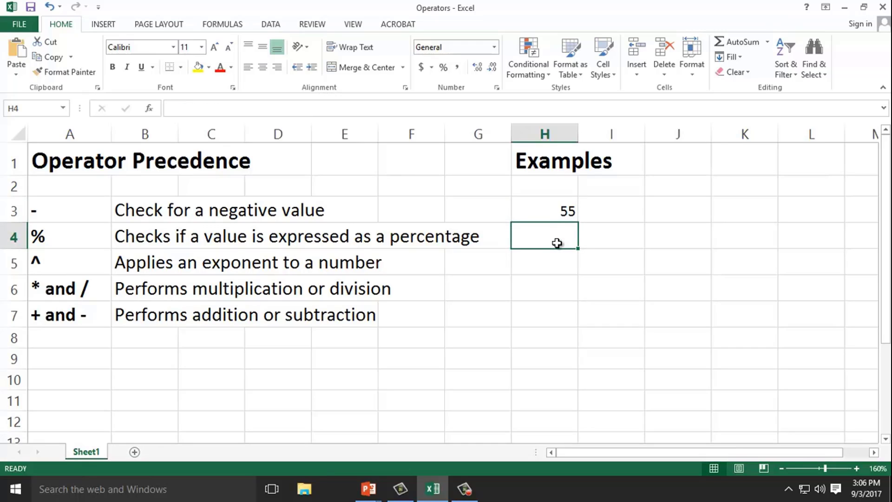
type("=")
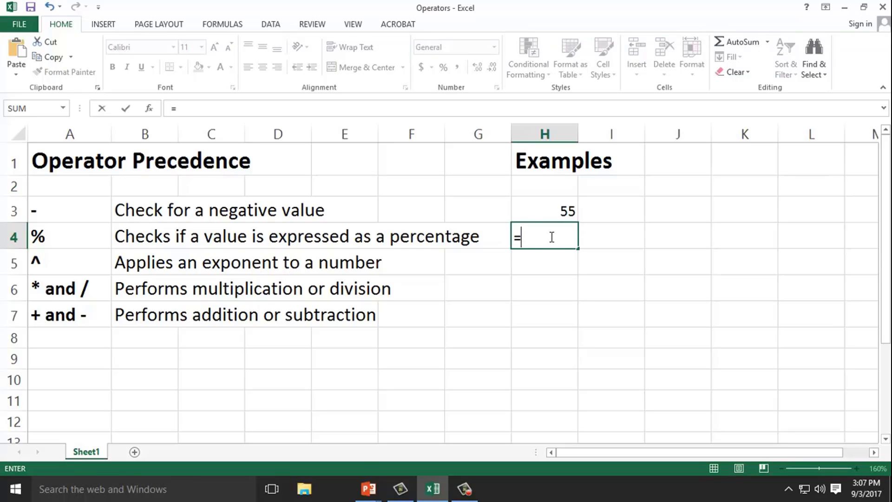
type("15<10")
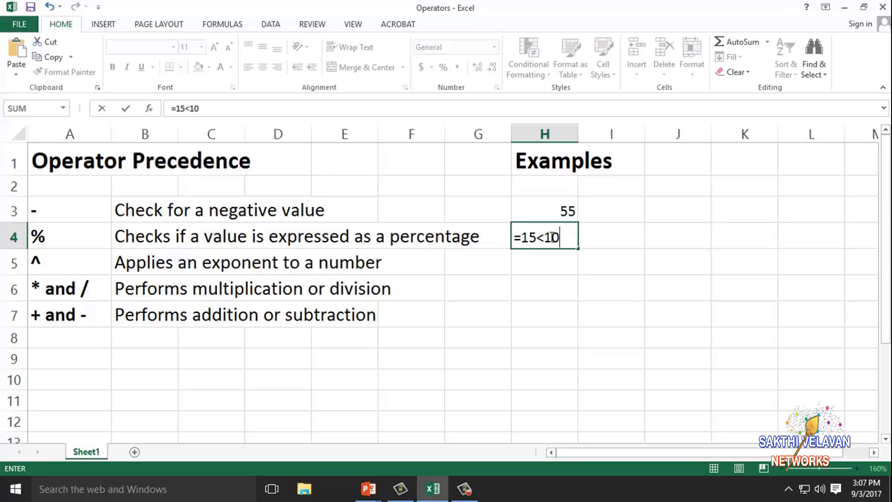
key("Return")
left_click(550, 237)
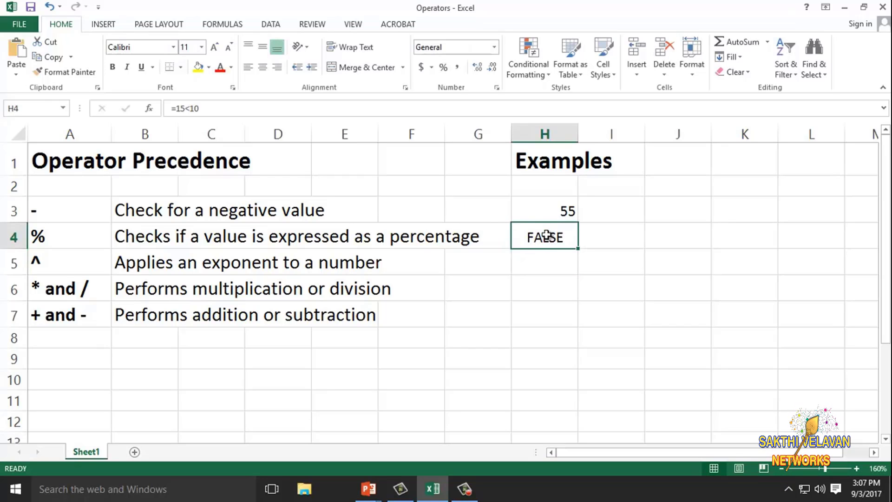
Examine the less-than operator in H4's formula by highlighting it, and close the formula
left_click(191, 109)
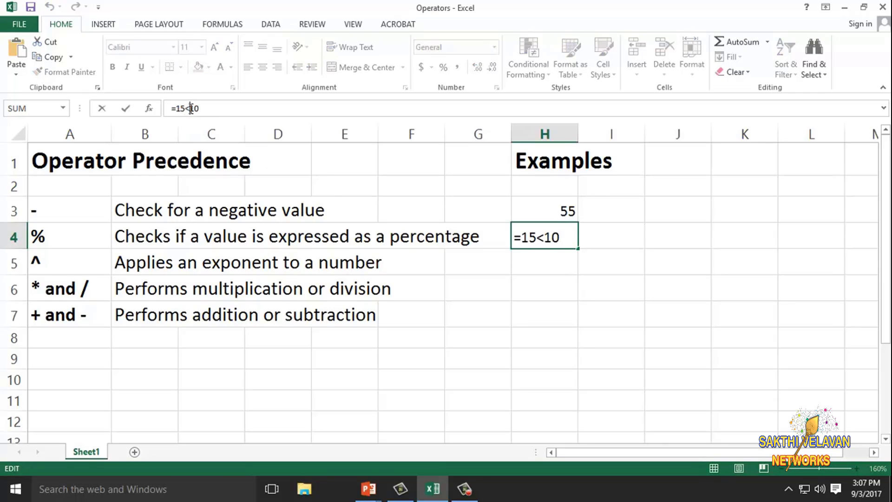
left_click_drag(191, 109, 187, 108)
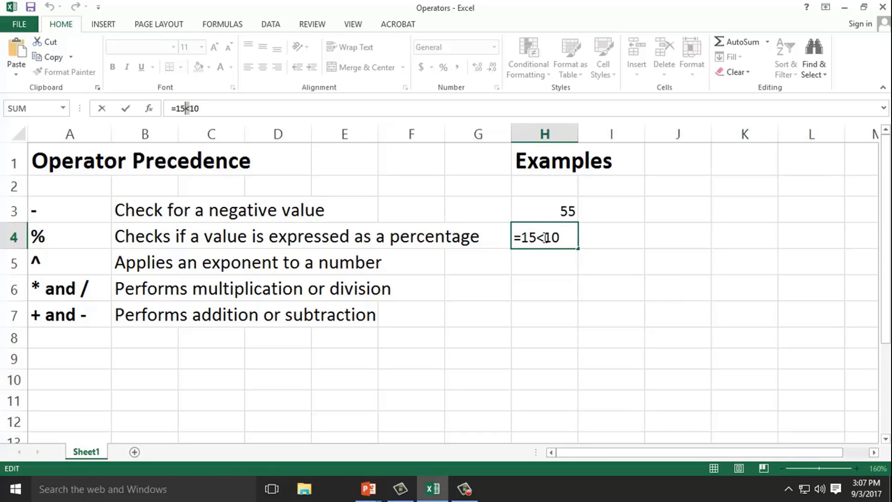
left_click_drag(546, 237, 539, 235)
left_click(559, 240)
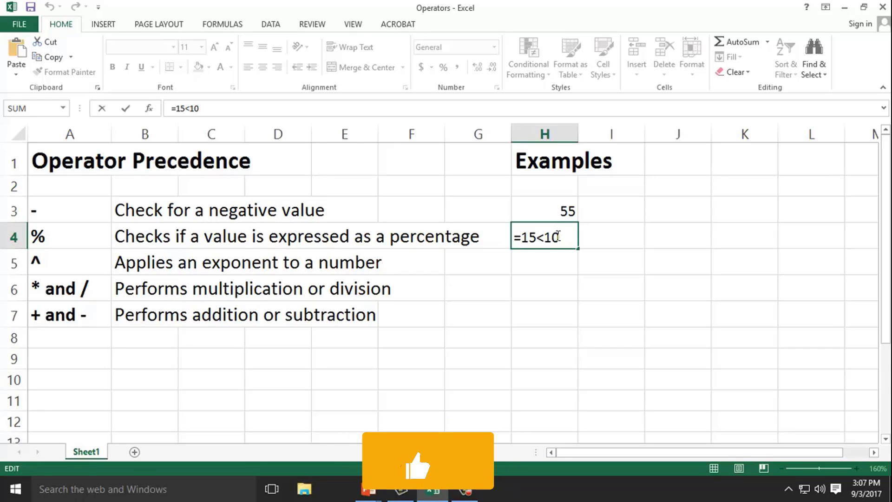
key("Return")
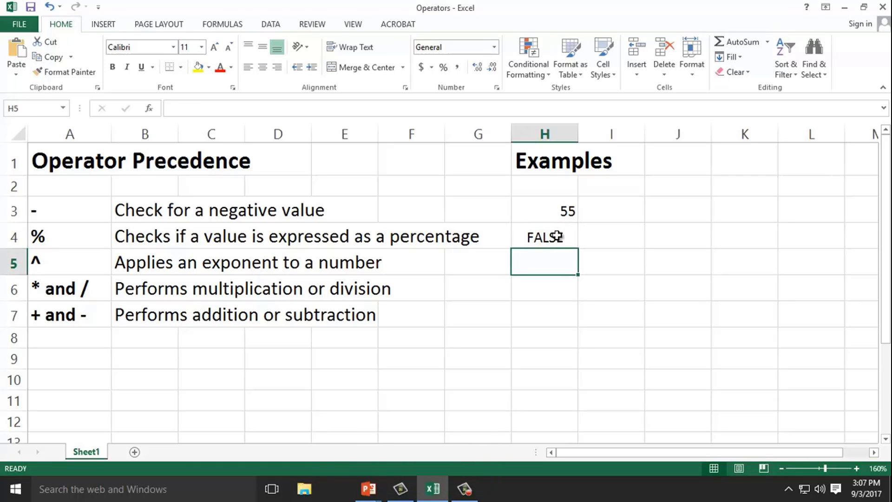
Enter the comparison formula =15>10 in cell H5 and open that formula for review
type("=")
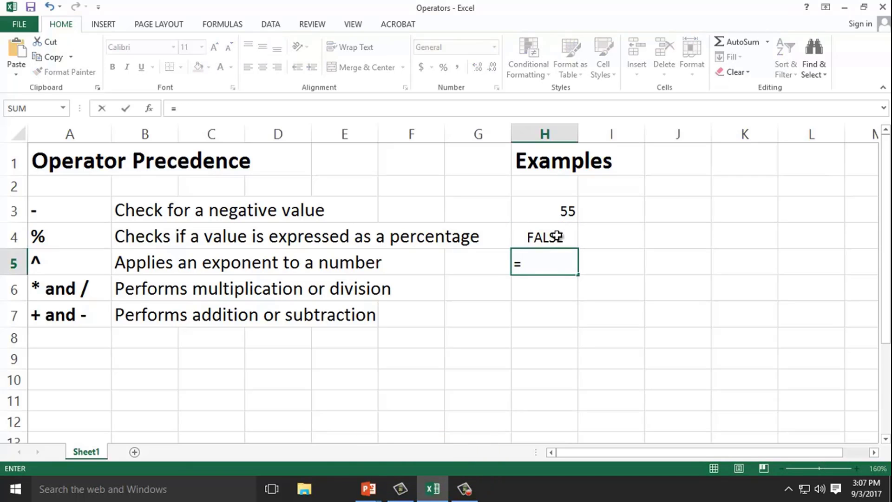
type("15>10")
key("Return")
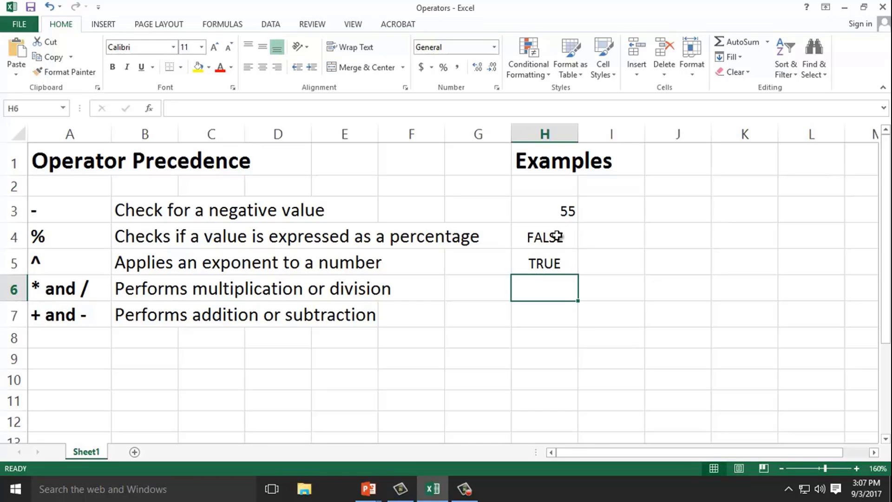
left_click(542, 271)
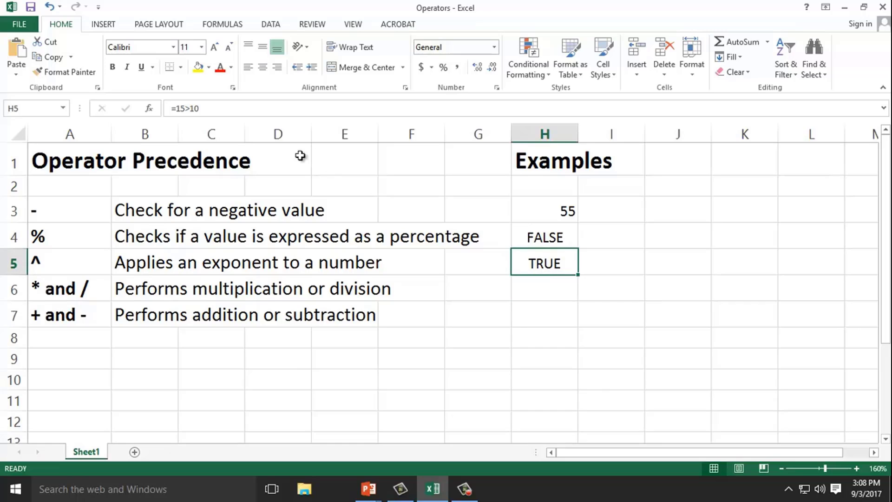
left_click(189, 109)
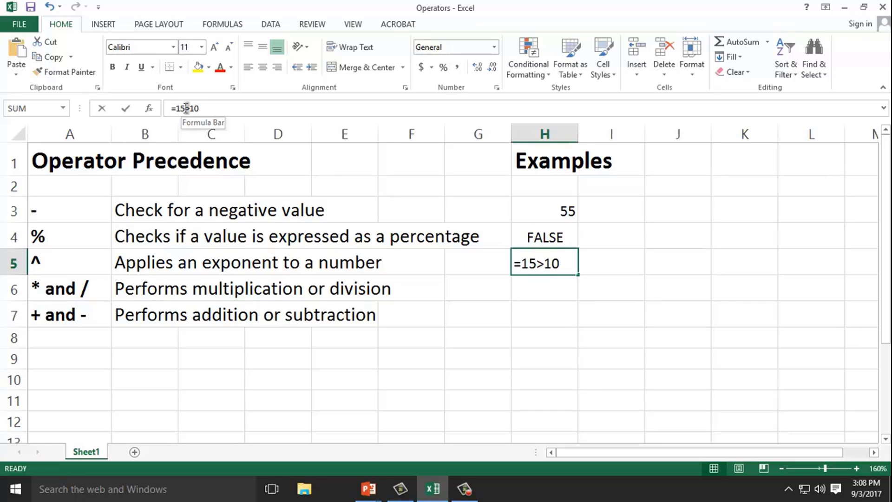